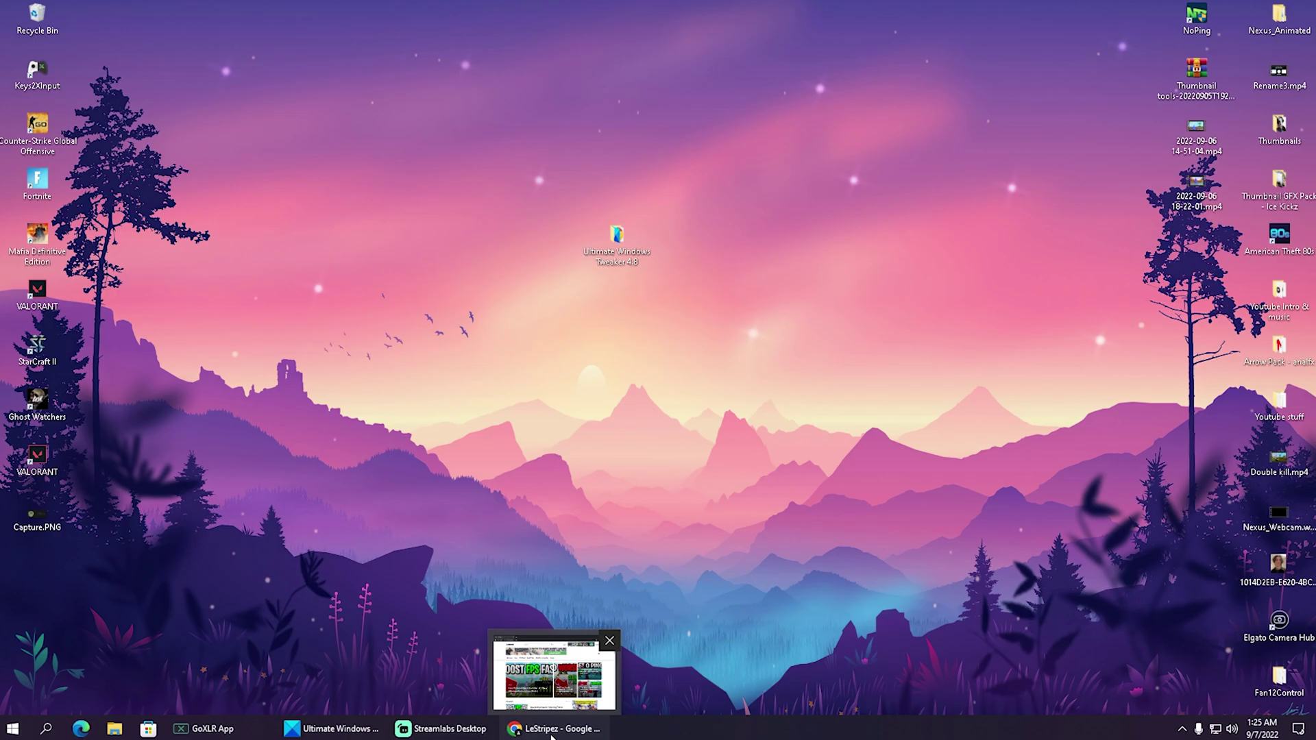
- Bring back the LeStripez blog in Chrome and open its Input Delay posts
{"action": "left_click", "coordinate": [556, 732]}
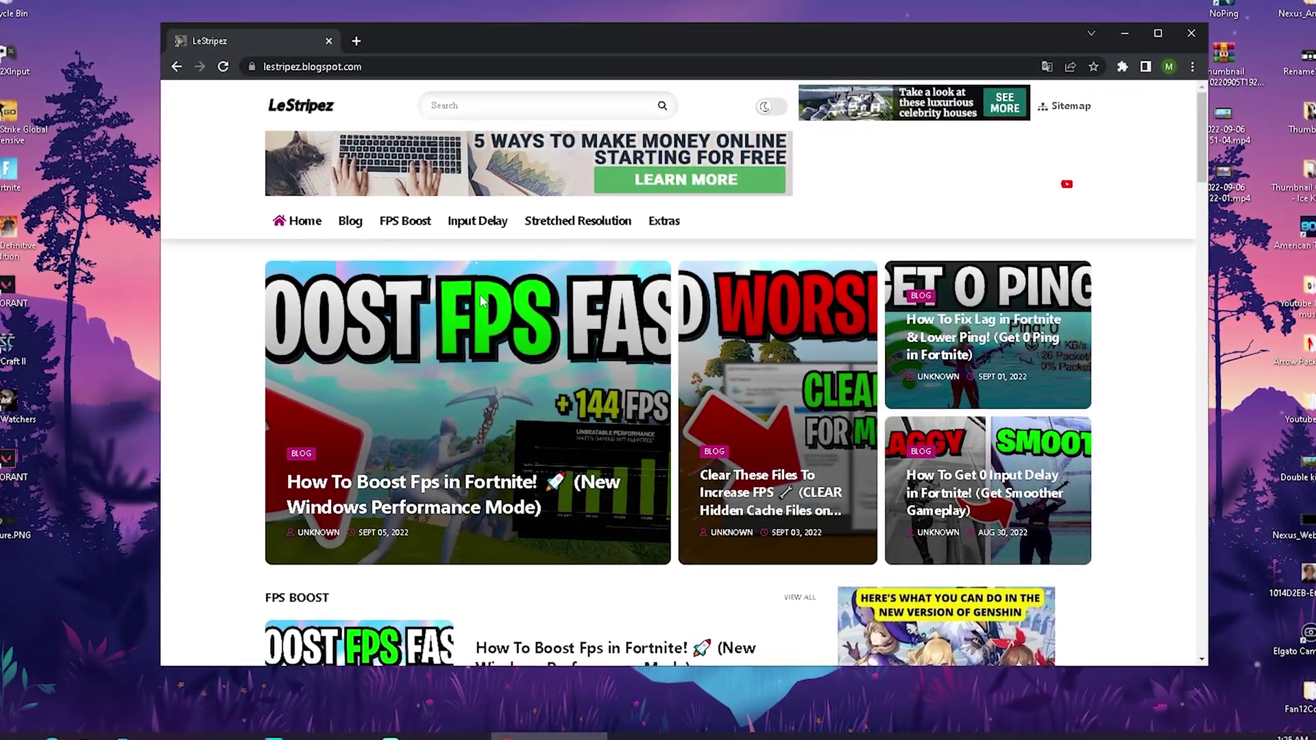
{"action": "left_click", "coordinate": [475, 219]}
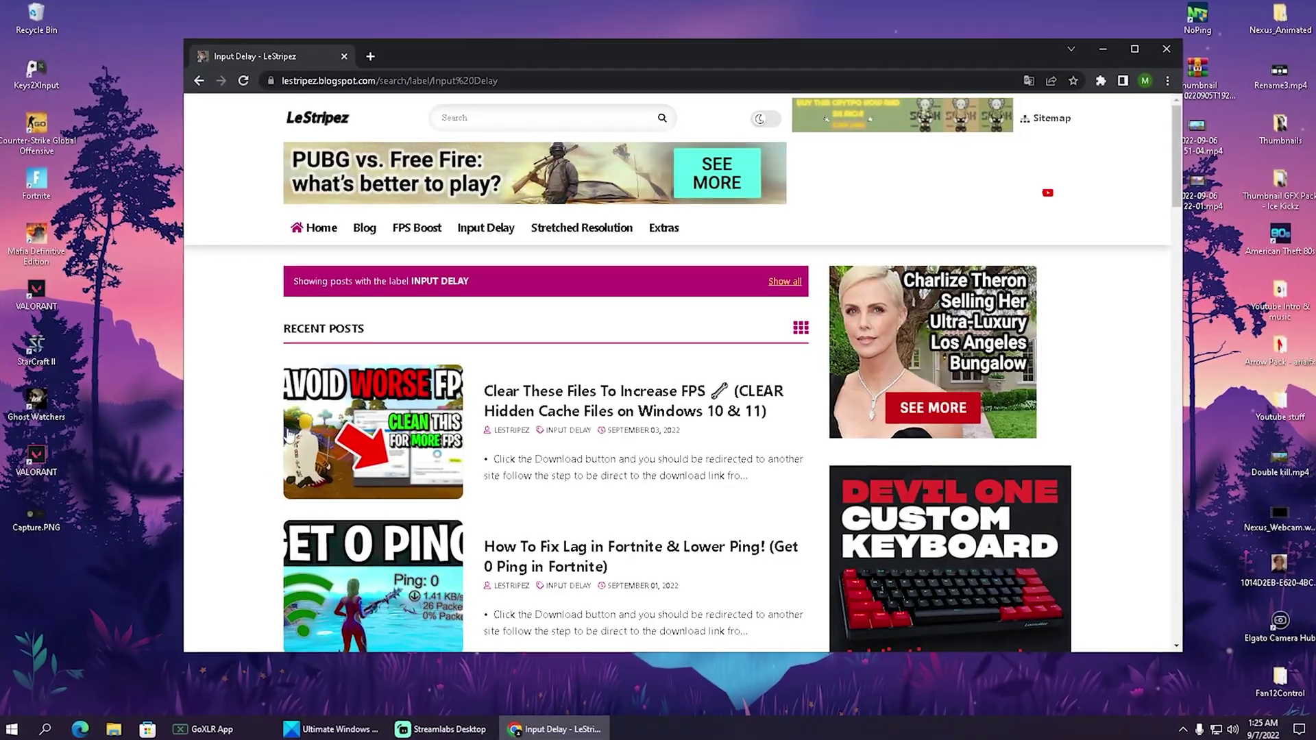
{"action": "scroll", "coordinate": [325, 274], "scroll_direction": "down", "scroll_amount": 3}
{"action": "scroll", "coordinate": [325, 275], "scroll_direction": "up", "scroll_amount": 3}
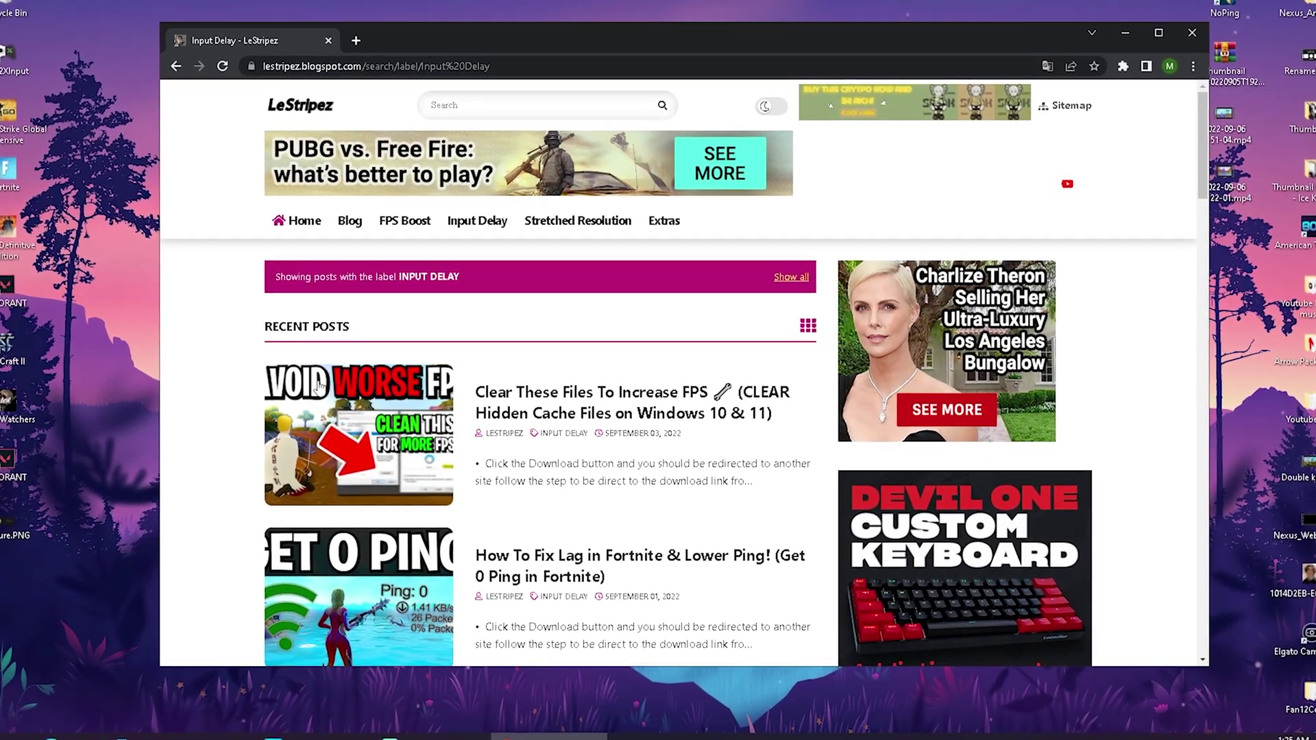
- Open the 'Clear These Files To Increase FPS' post and scroll down to its Download button
{"action": "left_click", "coordinate": [364, 423]}
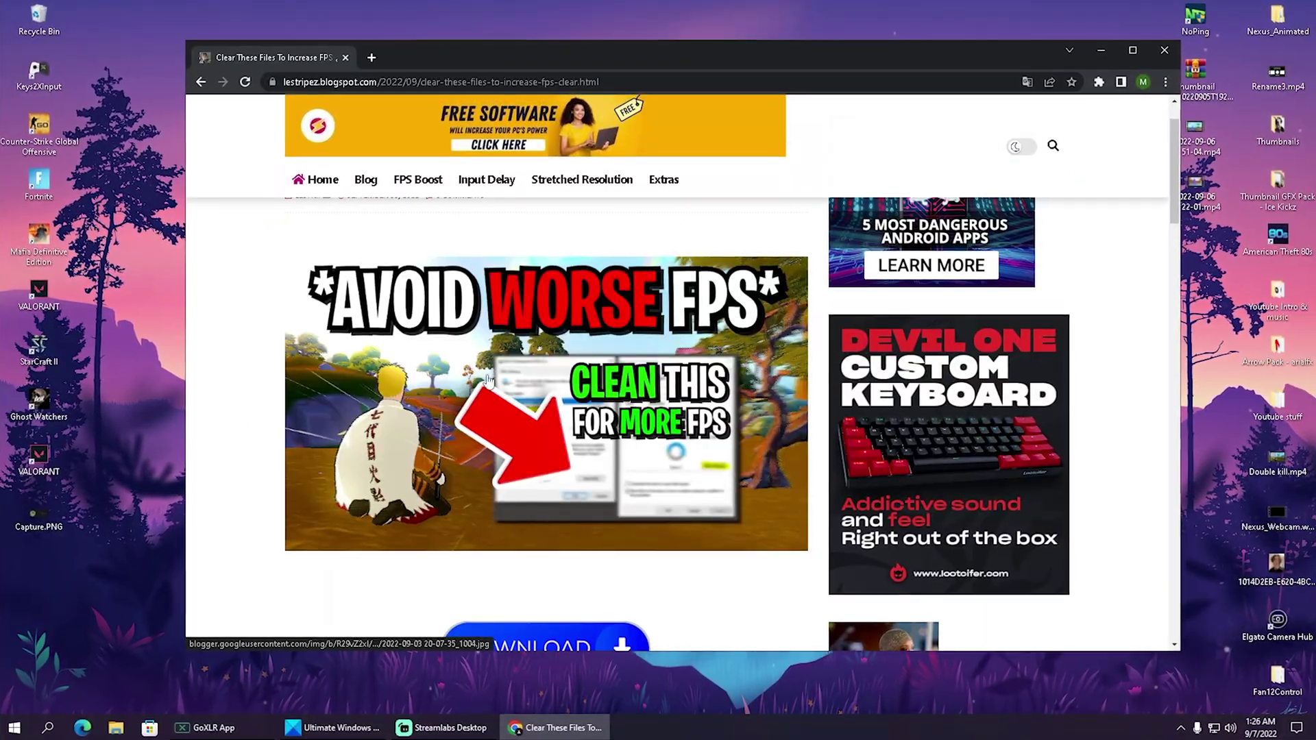
{"action": "scroll", "coordinate": [618, 375], "scroll_direction": "down", "scroll_amount": 5}
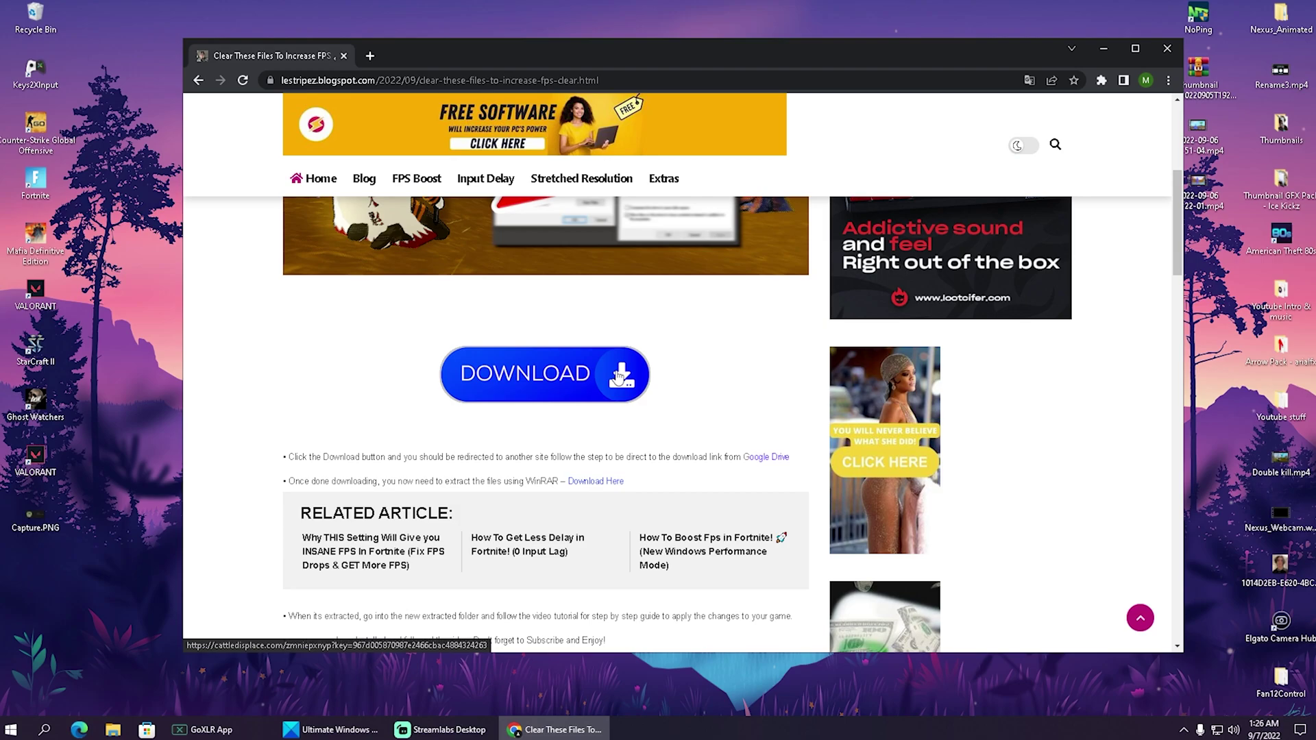
{"action": "scroll", "coordinate": [617, 412], "scroll_direction": "down", "scroll_amount": 4}
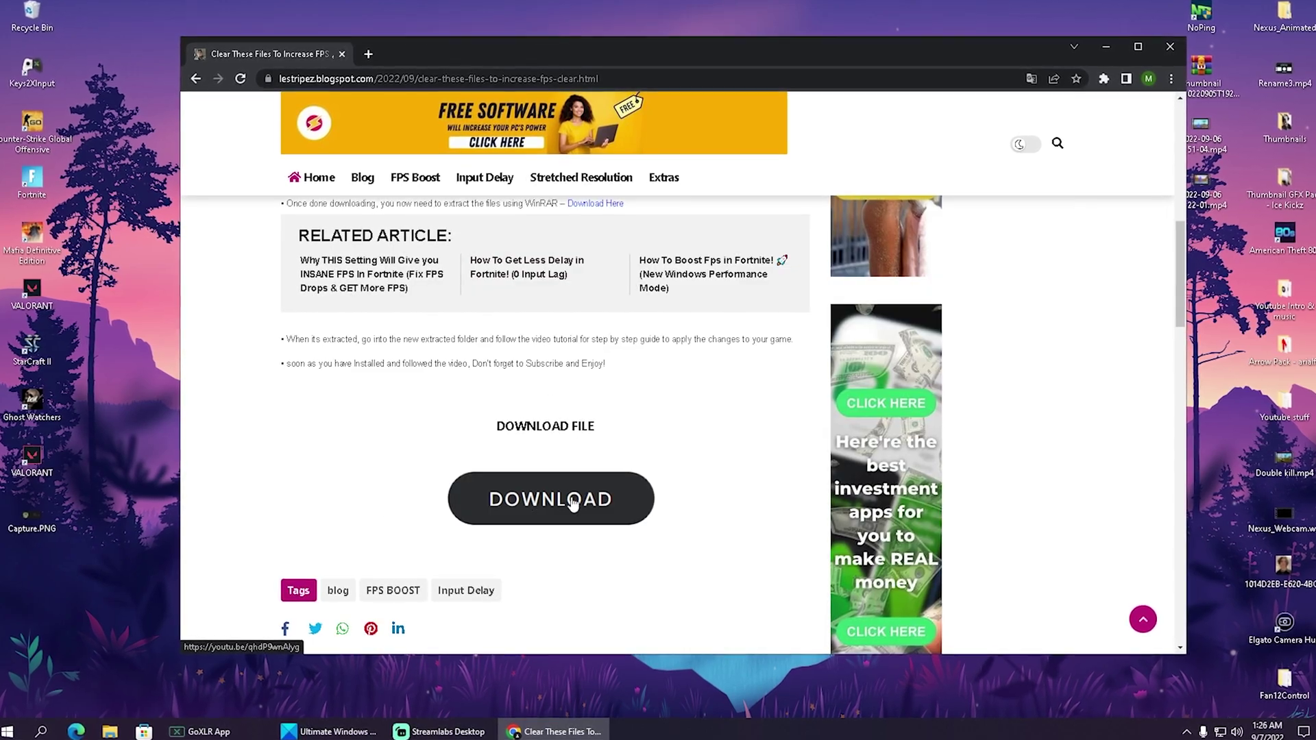
{"action": "scroll", "coordinate": [614, 473], "scroll_direction": "down", "scroll_amount": 1}
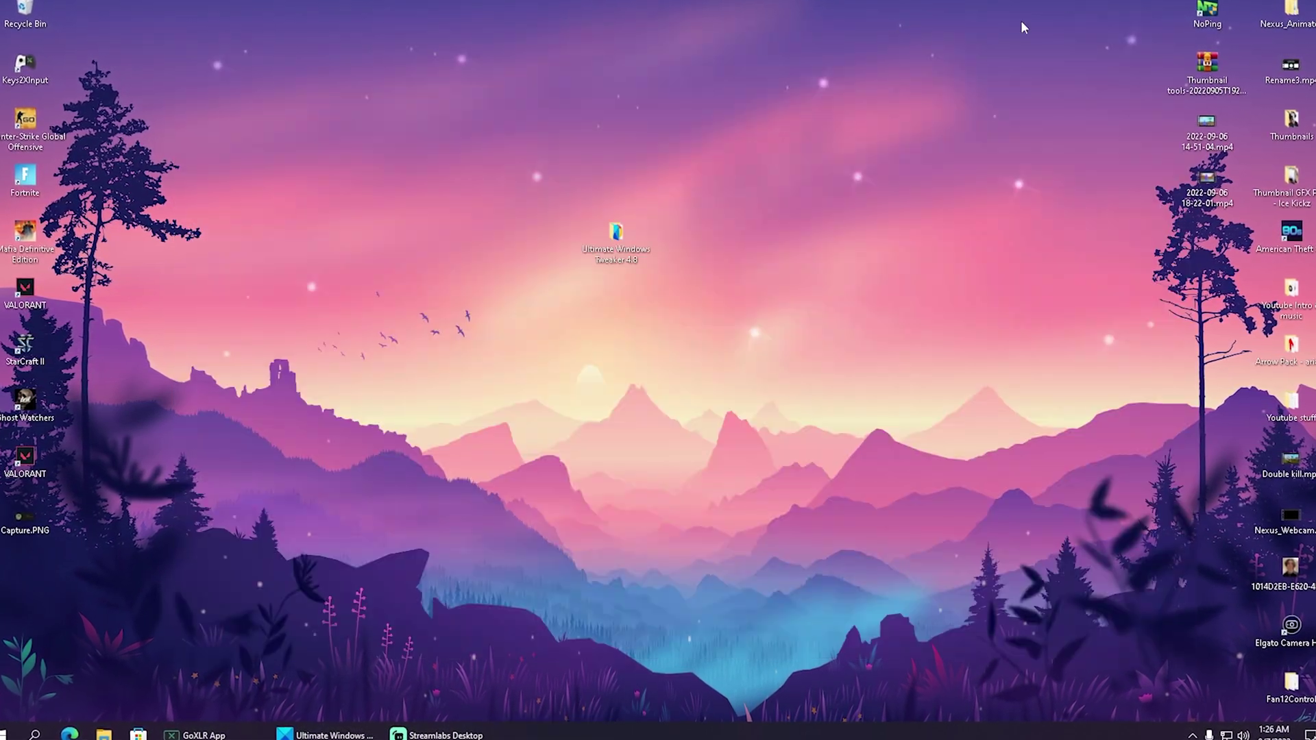
- Open the Ultimate Windows Tweaker 4.8 desktop folder and select Ultimate Windows Tweaker 4.8.exe
{"action": "double_click", "coordinate": [619, 240]}
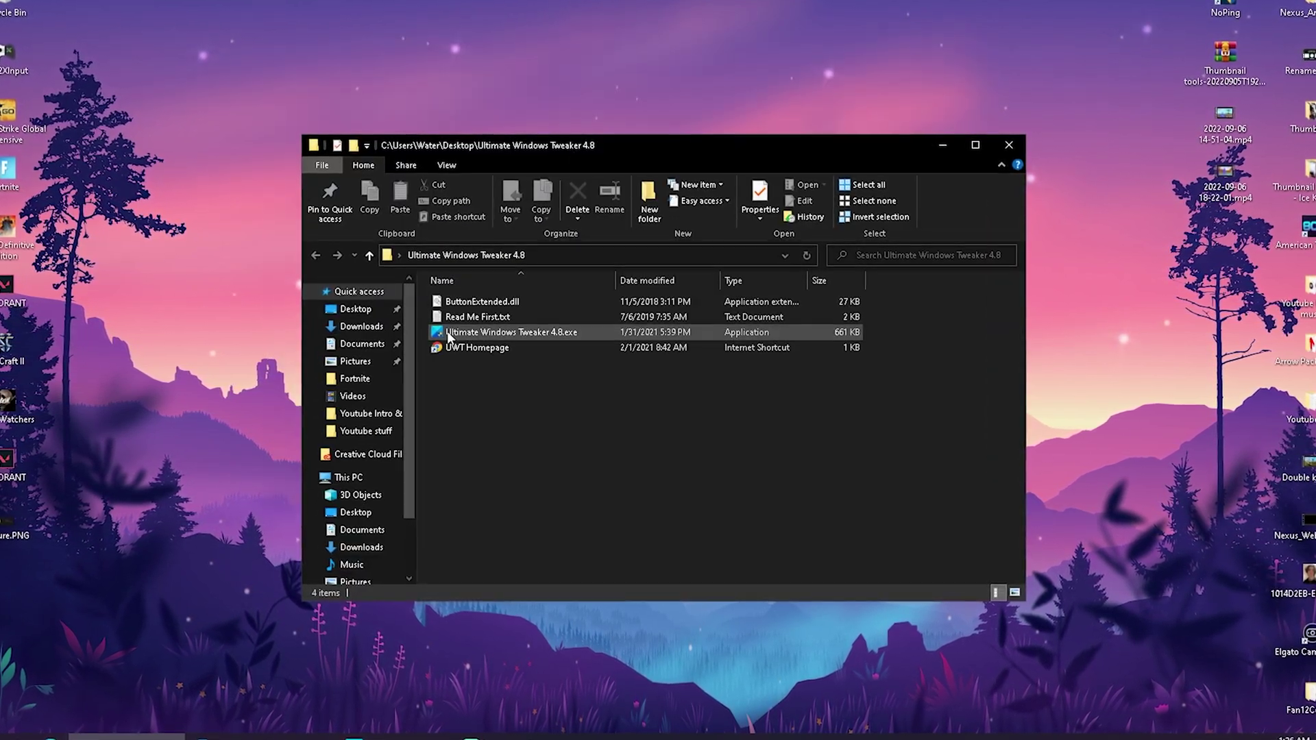
{"action": "left_click", "coordinate": [523, 333]}
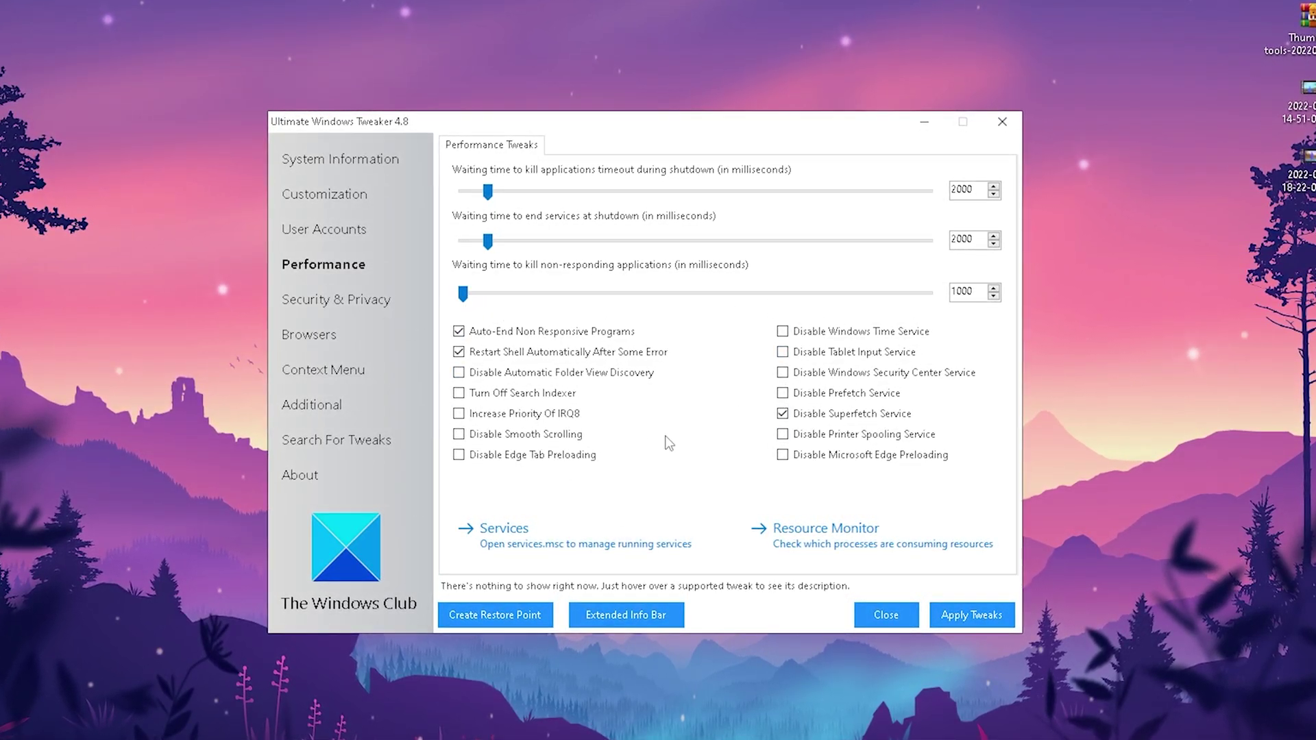
- On the Performance page, disable Prefetch, Printer Spooling, Edge preloading, smooth scrolling and Edge tab preloading
{"action": "mouse_move", "coordinate": [473, 341]}
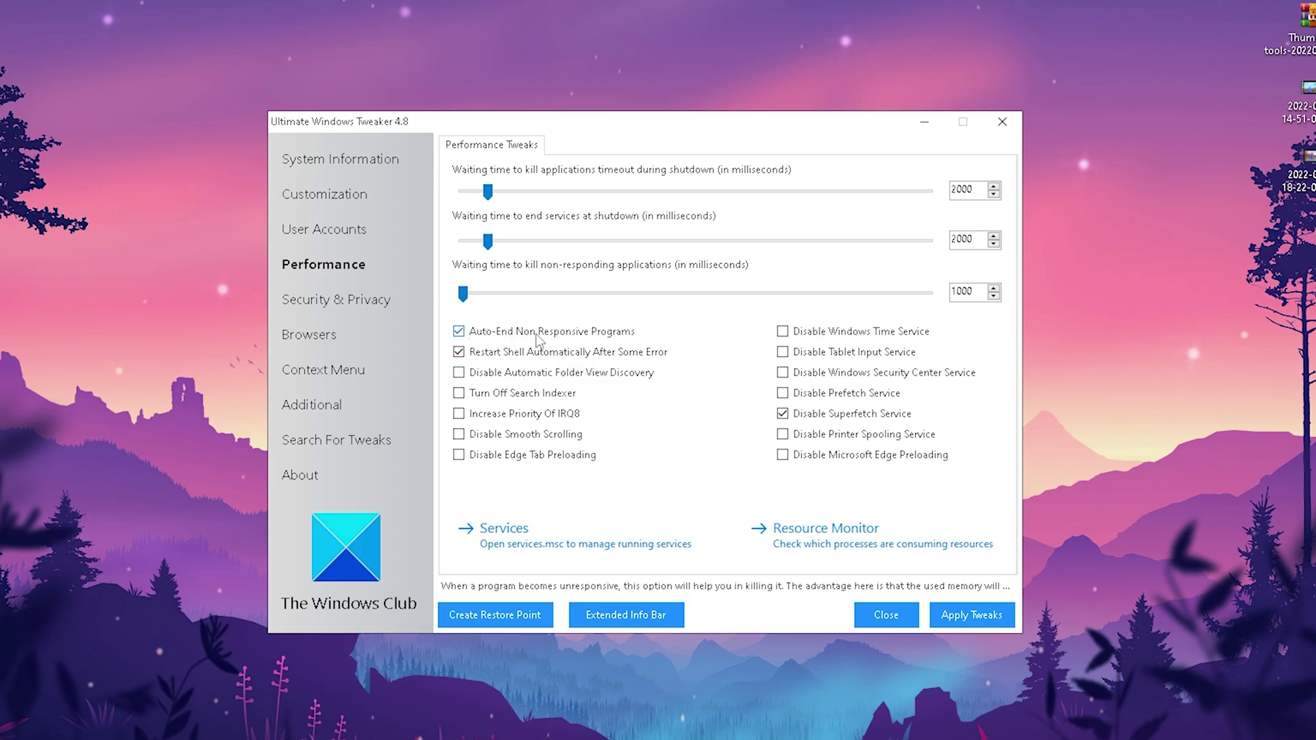
{"action": "mouse_move", "coordinate": [501, 360]}
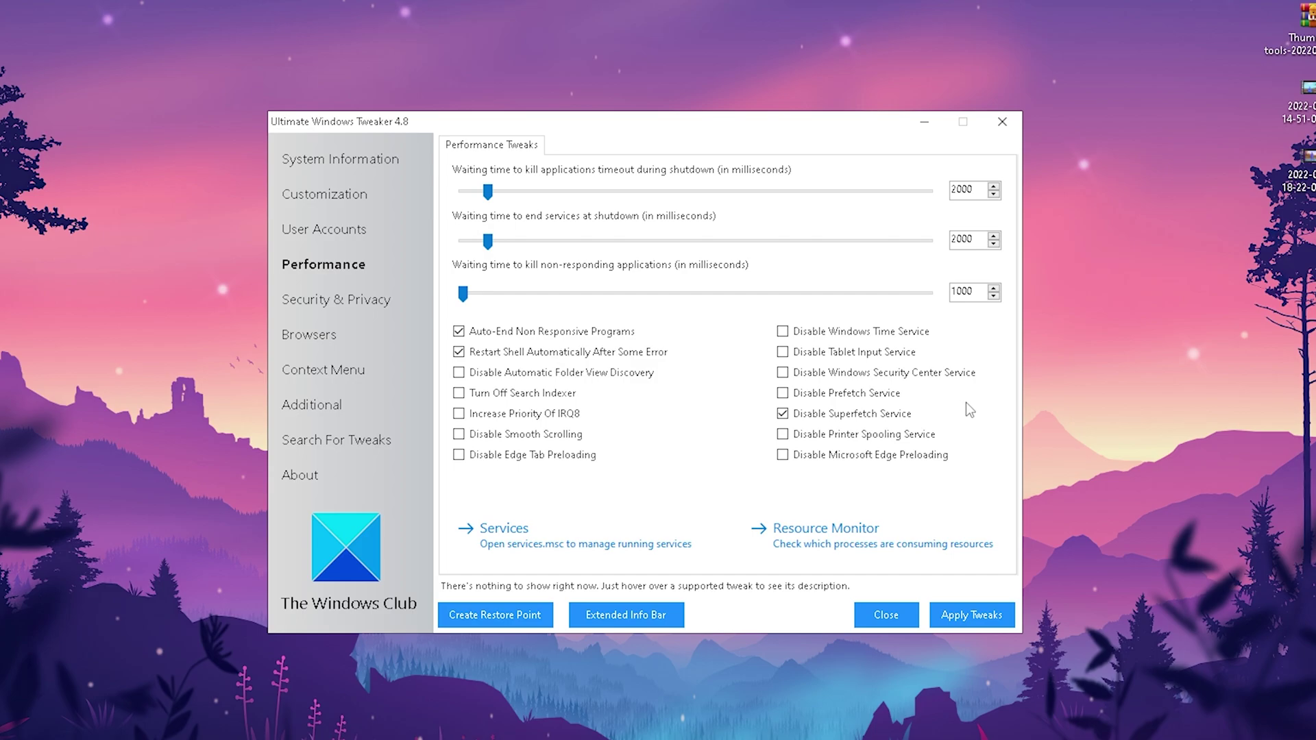
{"action": "mouse_move", "coordinate": [783, 357]}
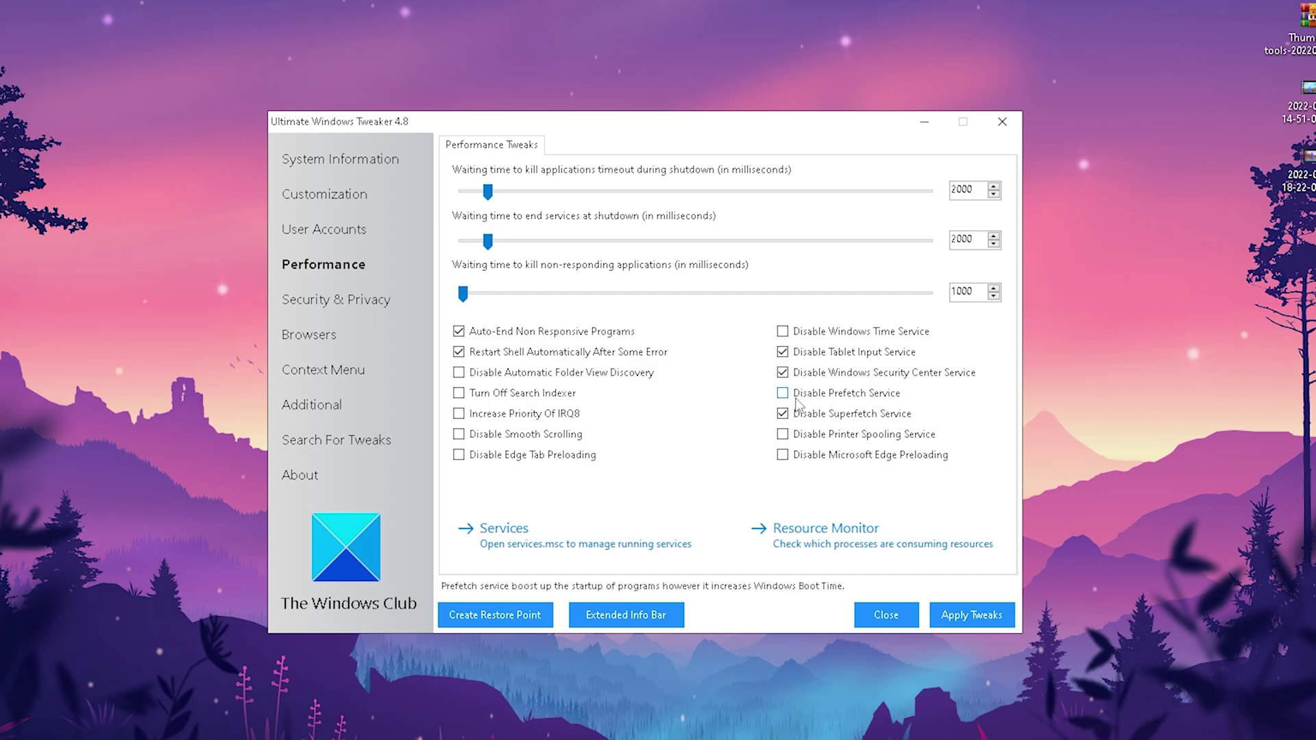
{"action": "left_click", "coordinate": [797, 401]}
{"action": "left_click", "coordinate": [782, 436]}
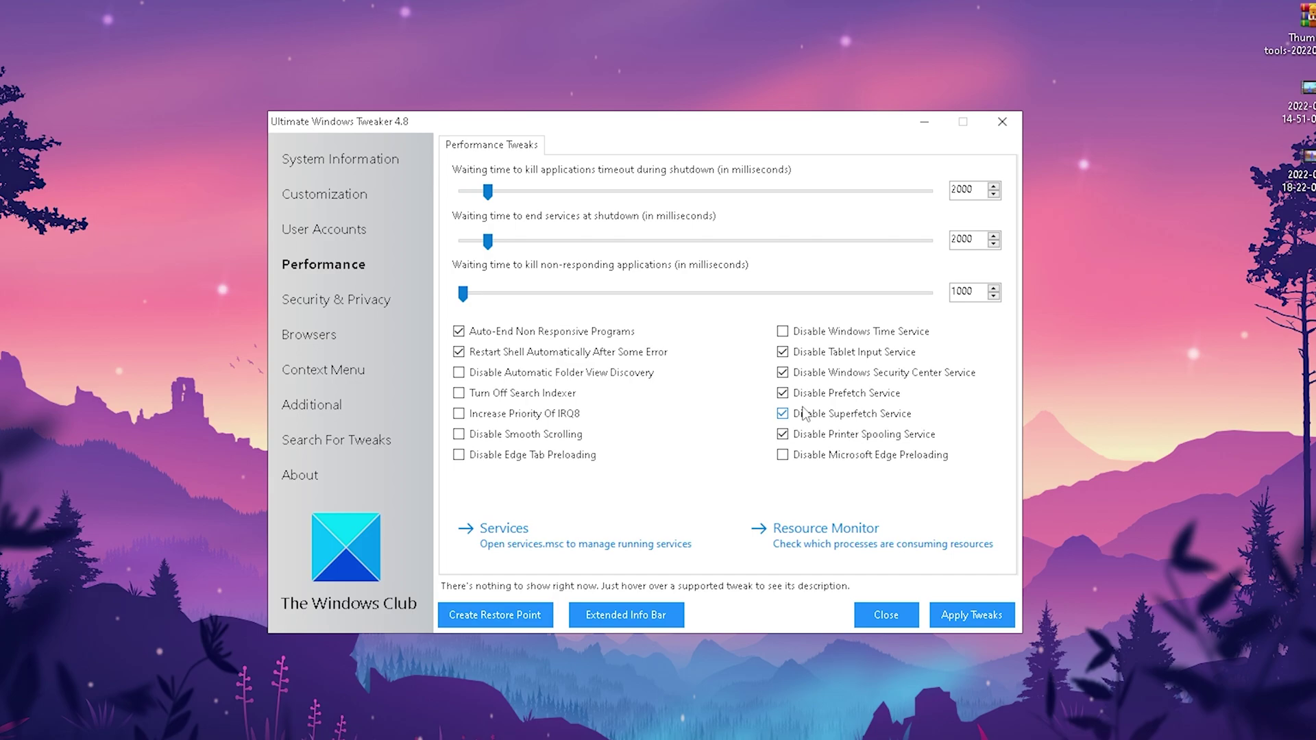
{"action": "left_click", "coordinate": [785, 457]}
{"action": "left_click", "coordinate": [545, 437]}
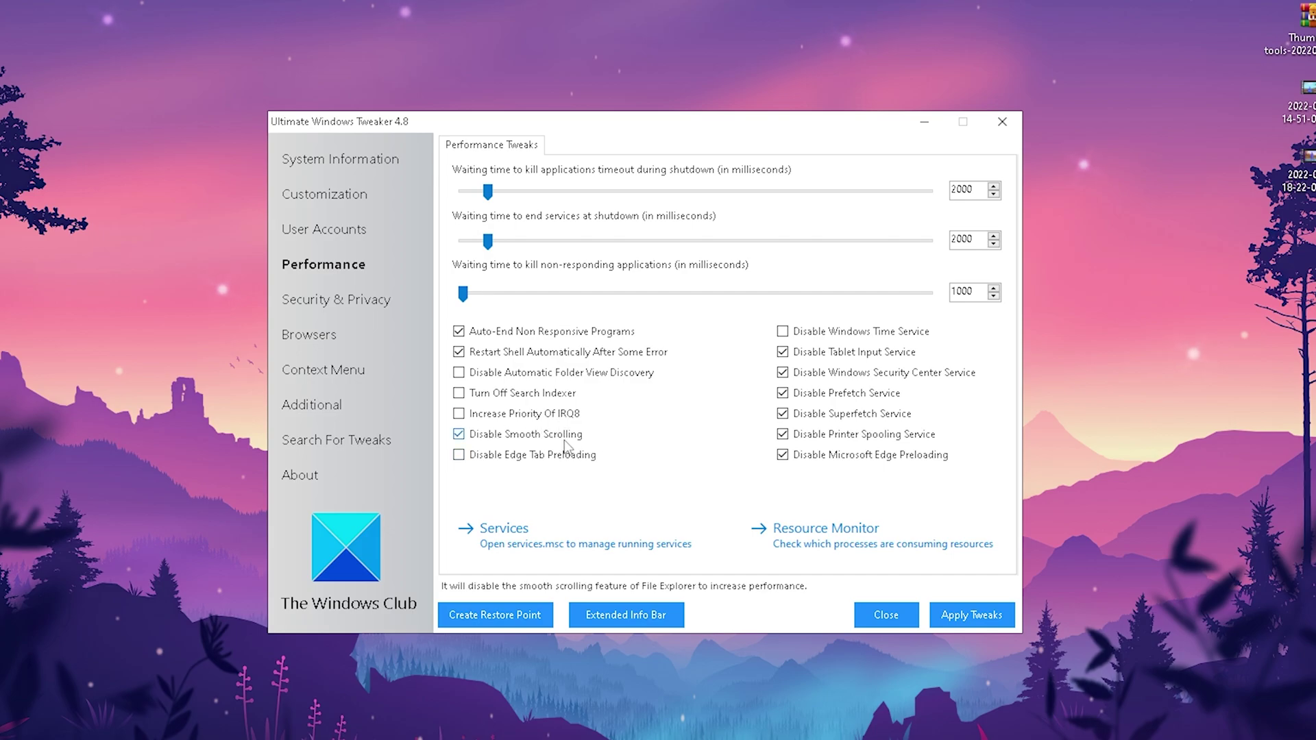
{"action": "left_click", "coordinate": [476, 457]}
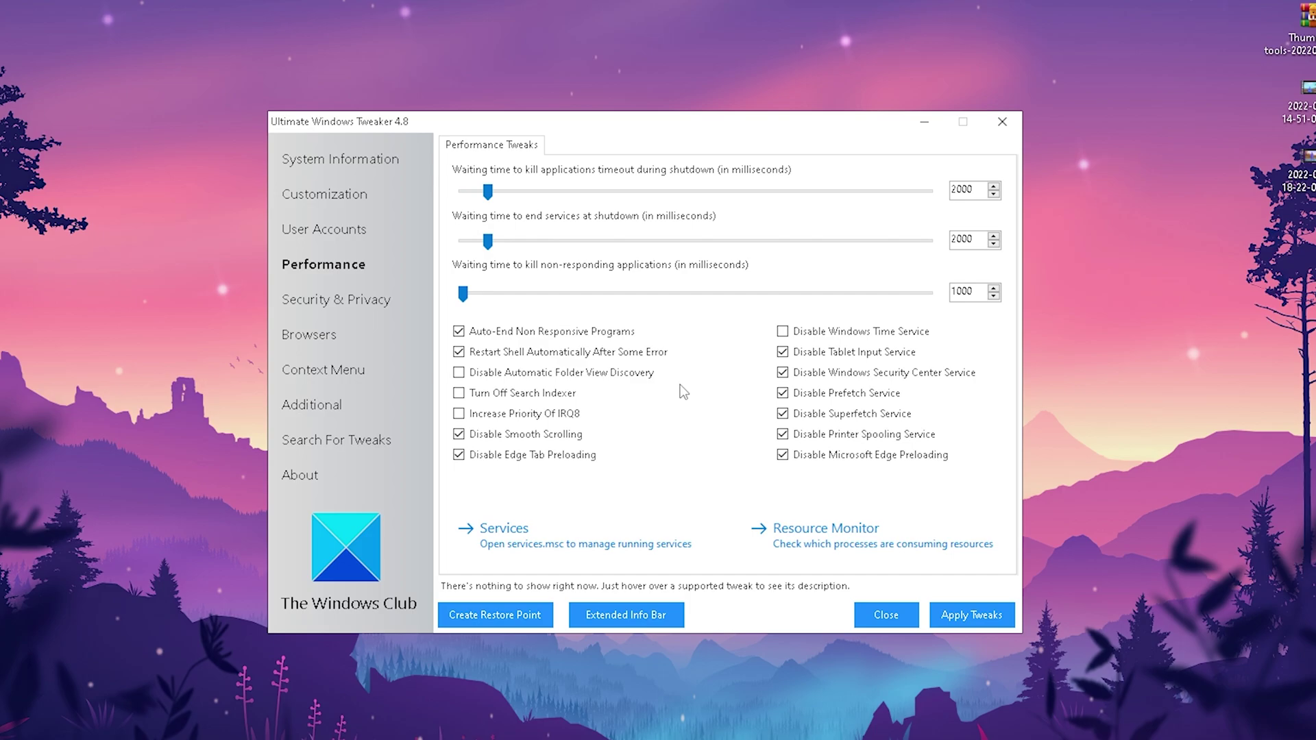
- In Security & Privacy settings, tick Disable Windows Update Service
{"action": "left_click", "coordinate": [313, 310]}
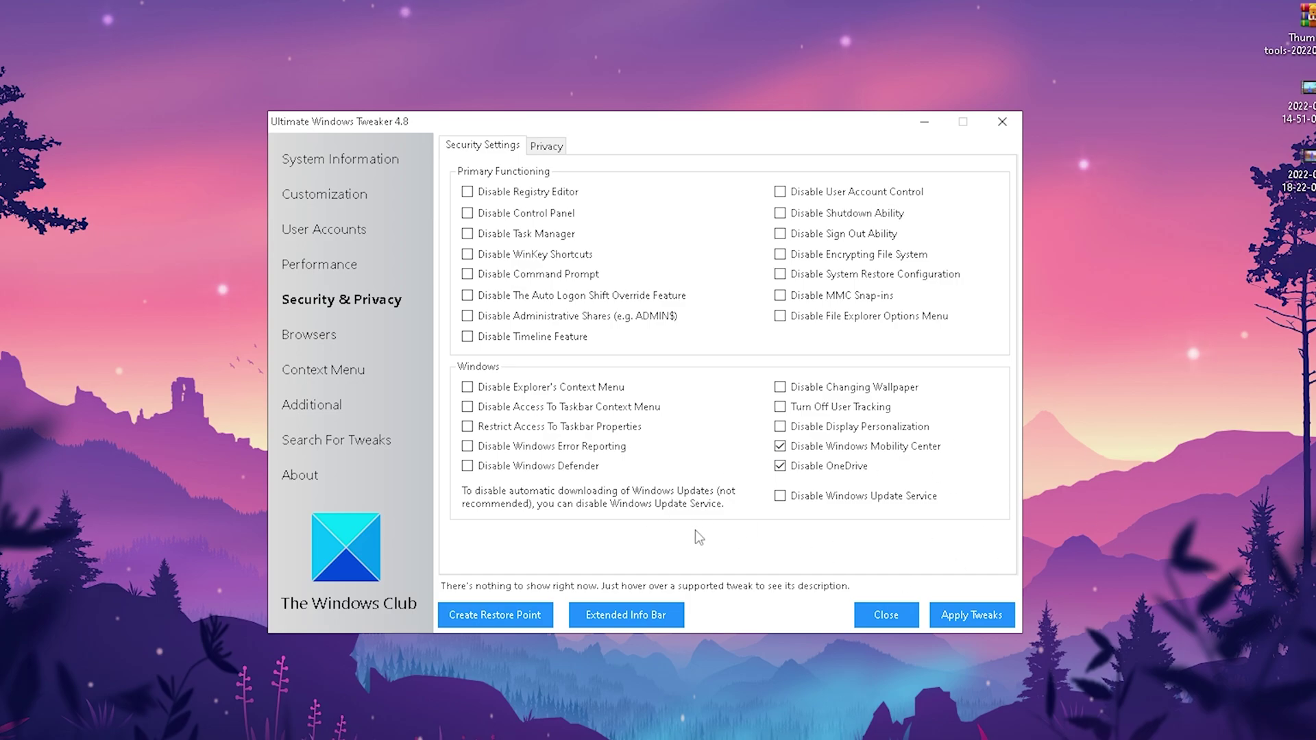
{"action": "left_click", "coordinate": [787, 500]}
- On the Privacy page, disable telemetry, biometrics, handwriting data sharing, Cortana and Wi-Fi Sense
{"action": "left_click", "coordinate": [542, 146]}
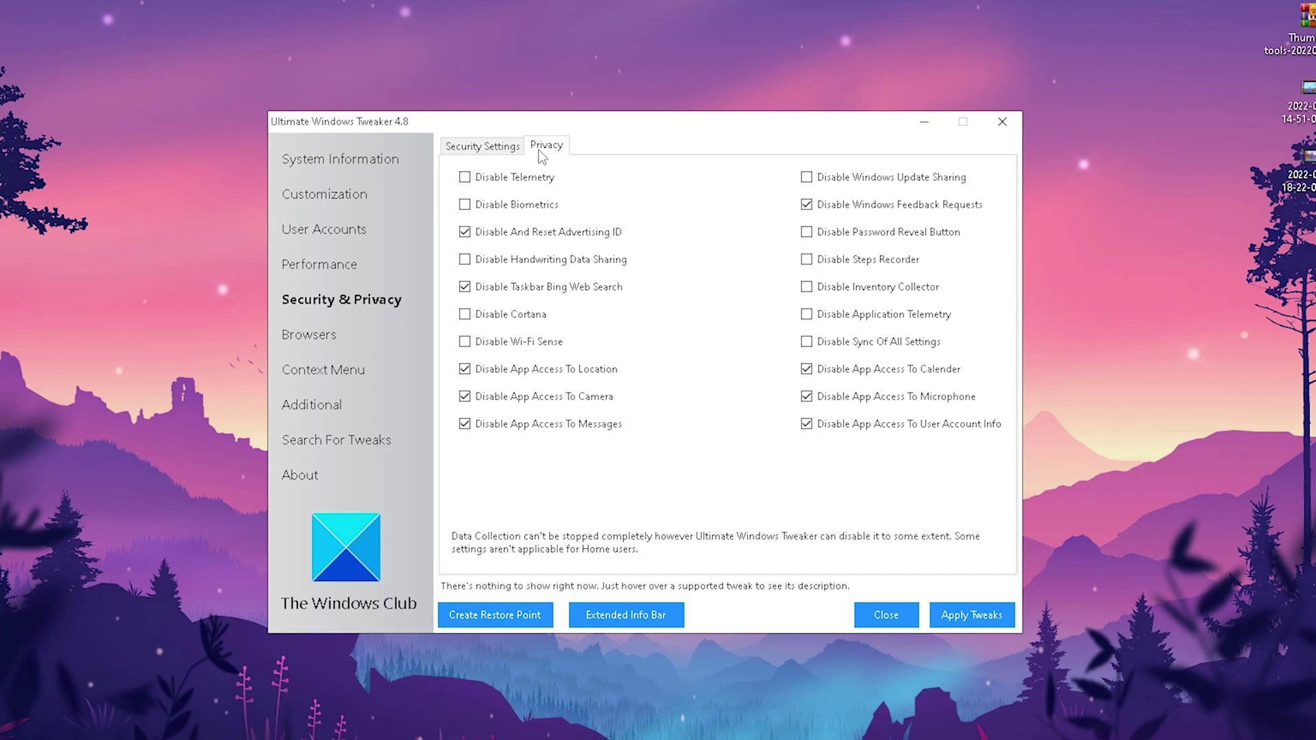
{"action": "left_click", "coordinate": [511, 178]}
{"action": "left_click", "coordinate": [469, 204]}
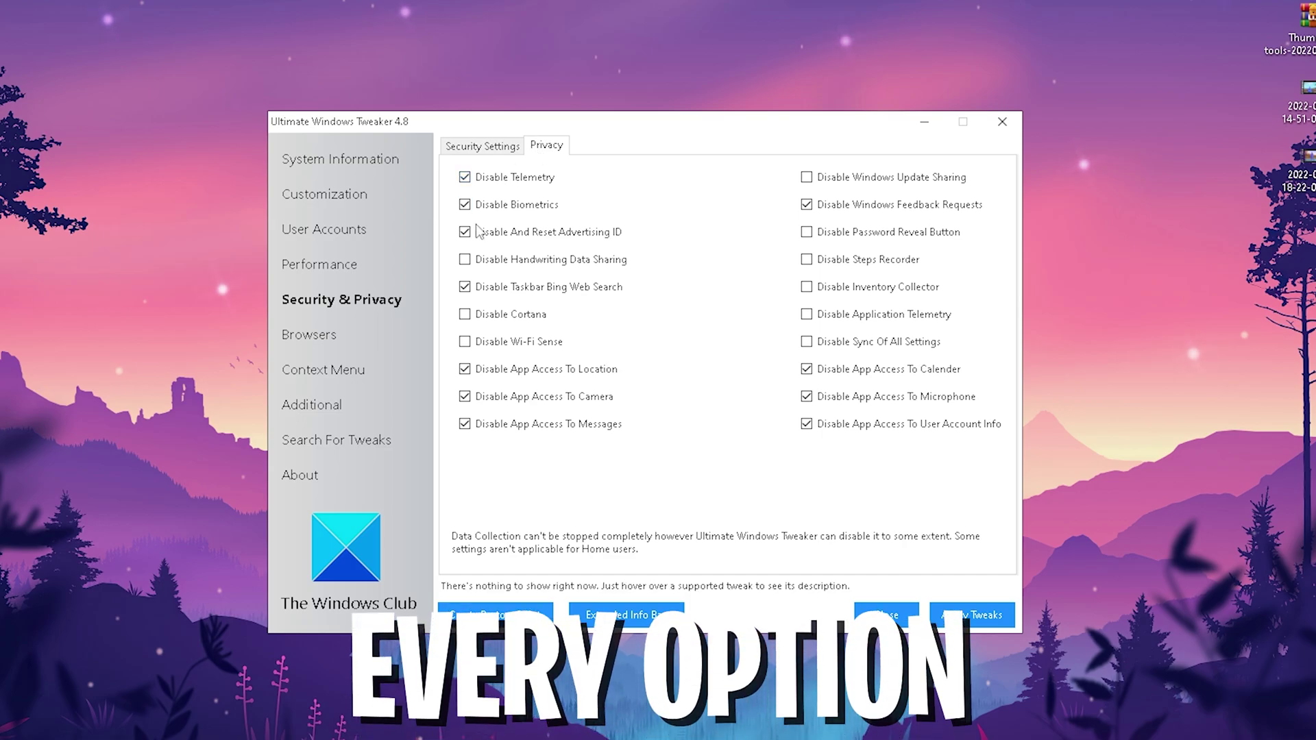
{"action": "left_click", "coordinate": [466, 260]}
{"action": "left_click", "coordinate": [466, 315]}
{"action": "left_click", "coordinate": [465, 342]}
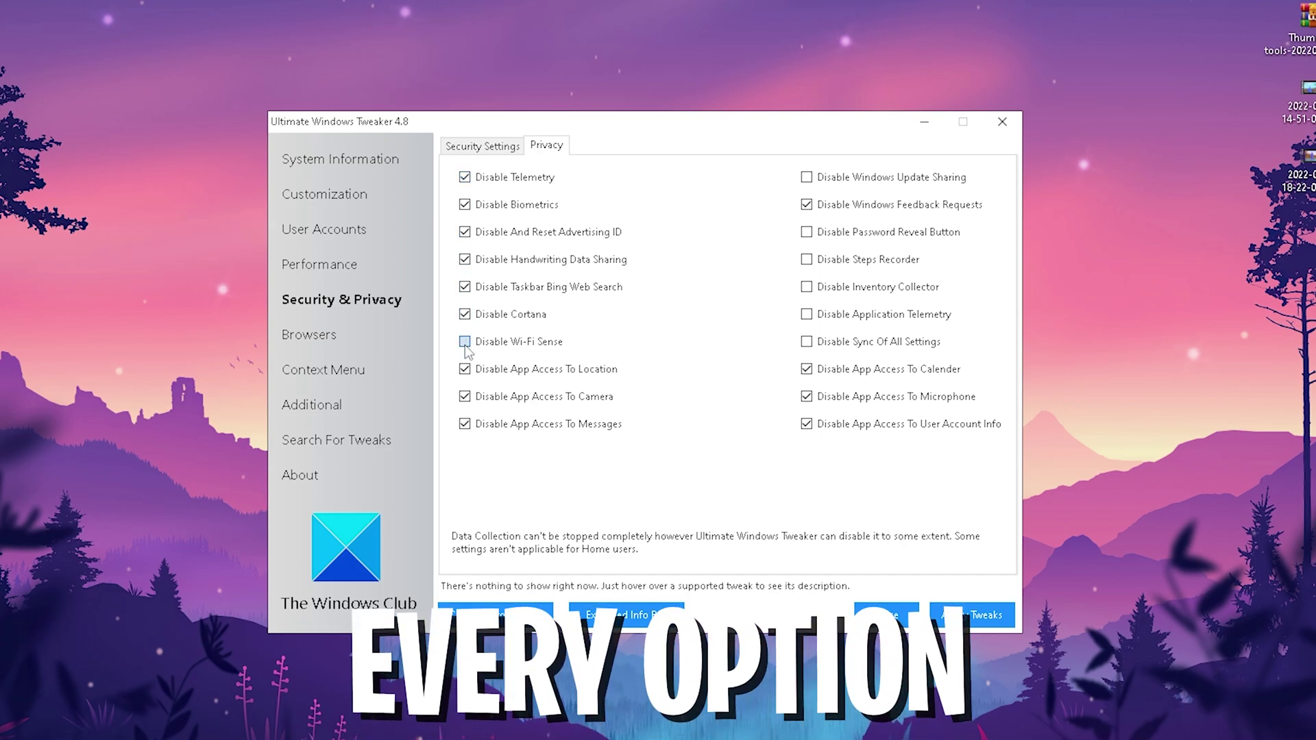
- Disable Windows Update sharing, password reveal, Steps Recorder, application telemetry and sync of all settings
{"action": "left_click", "coordinate": [807, 178]}
{"action": "left_click", "coordinate": [807, 233]}
{"action": "left_click", "coordinate": [807, 260]}
{"action": "left_click", "coordinate": [806, 315]}
{"action": "left_click", "coordinate": [807, 342]}
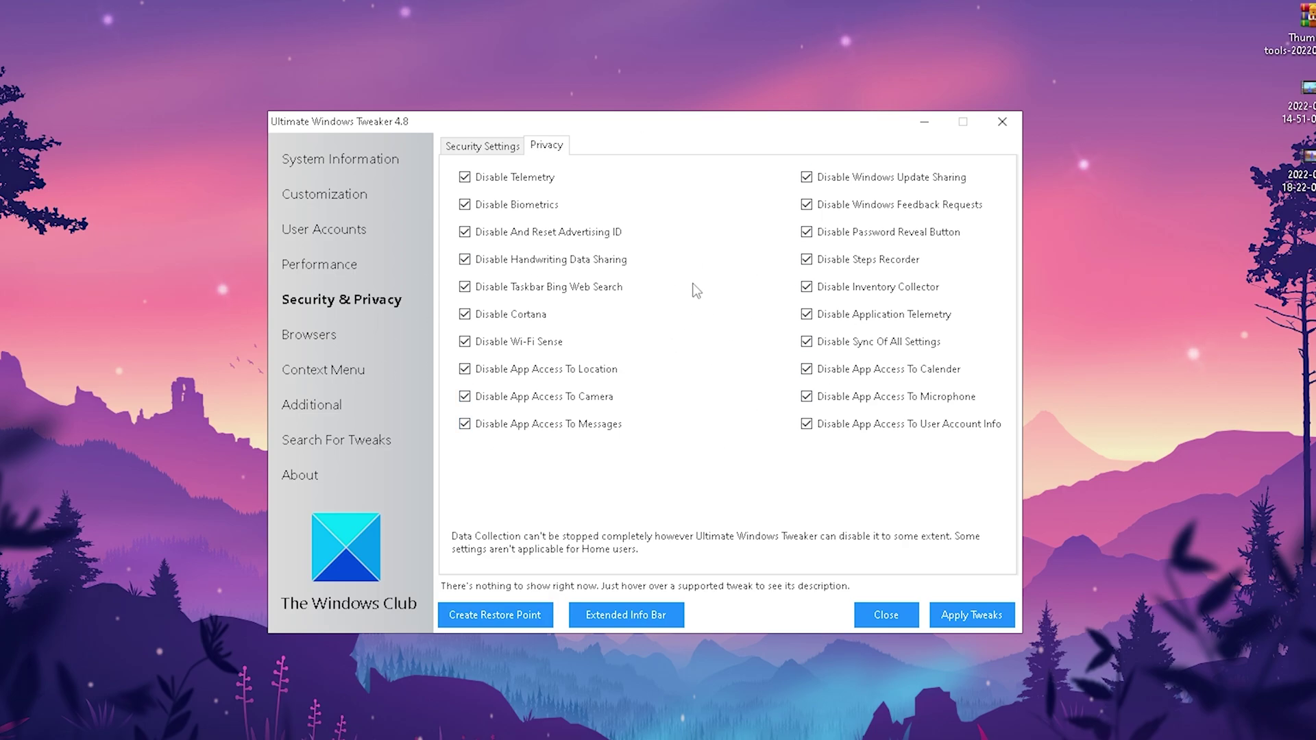
- On the Additional page, make sure Enable The Network Adapter Onboard Processor is ticked
{"action": "left_click", "coordinate": [312, 410]}
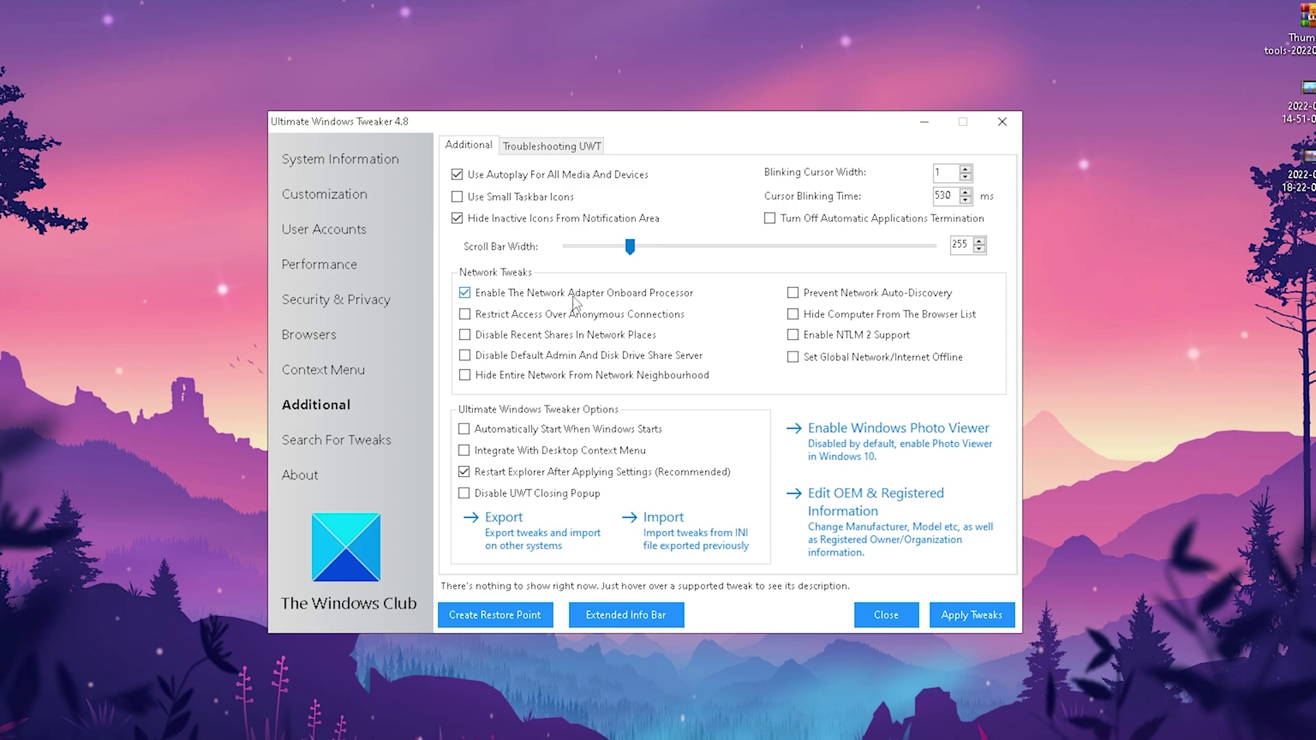
{"action": "mouse_move", "coordinate": [645, 305]}
{"action": "mouse_move", "coordinate": [531, 295]}
{"action": "left_click", "coordinate": [1001, 123]}
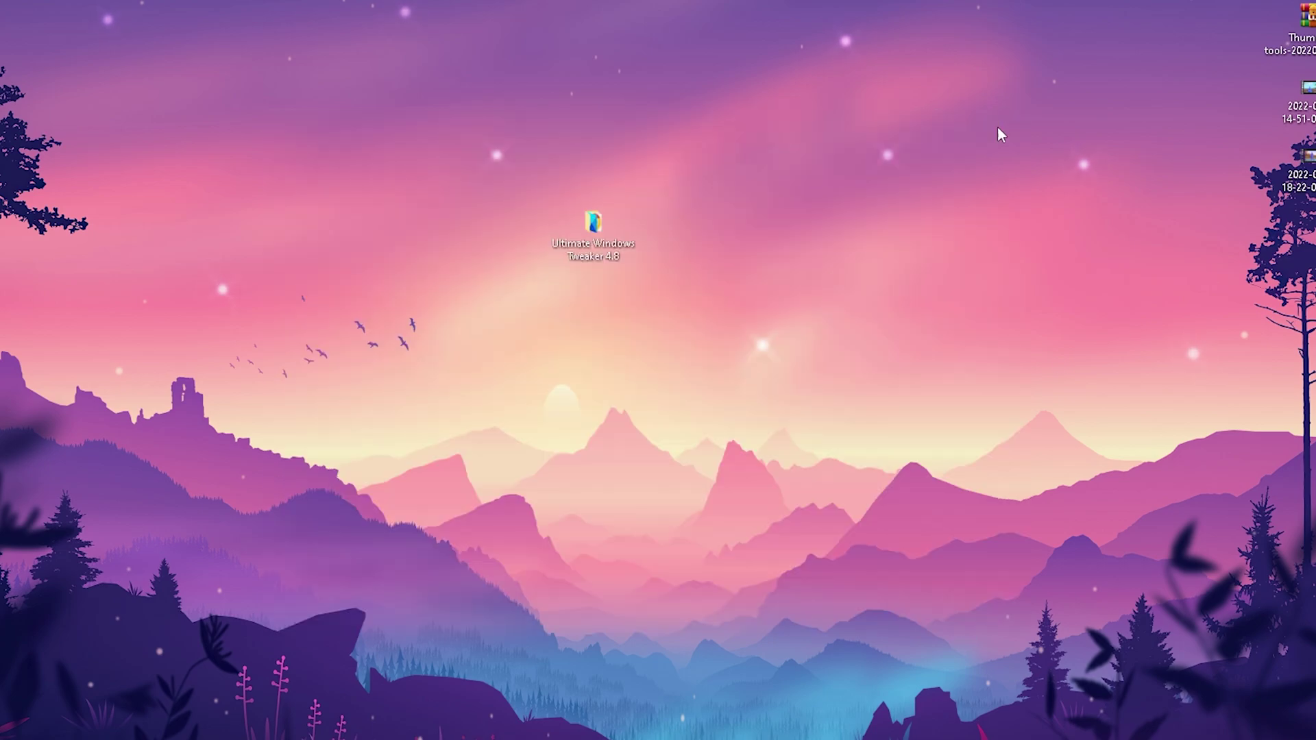